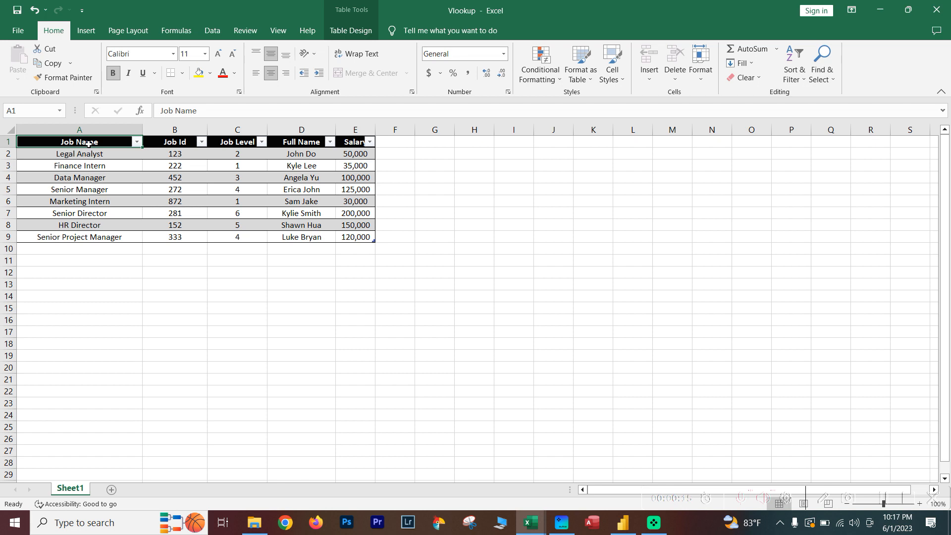
# Preview the recommended charts for the whole table A1:E9, including the stacked bar and stacked column options.
pyautogui.moveTo(98, 144); pyautogui.dragTo(356, 235)
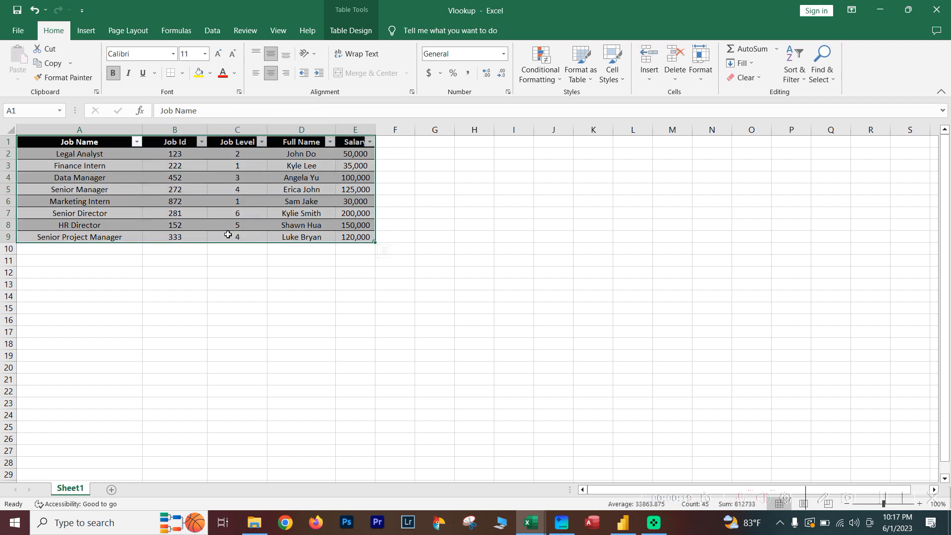
pyautogui.rightClick(89, 37)
pyautogui.click(87, 32)
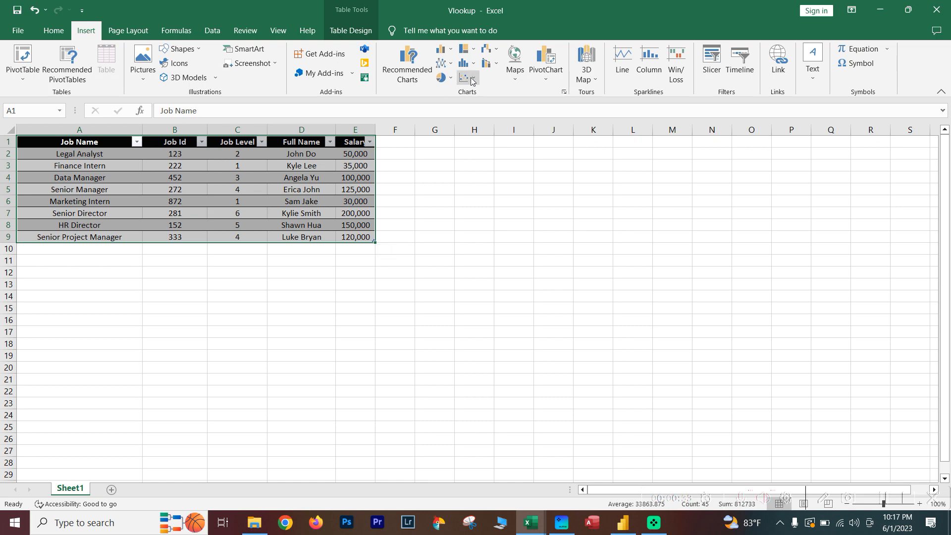
pyautogui.click(407, 74)
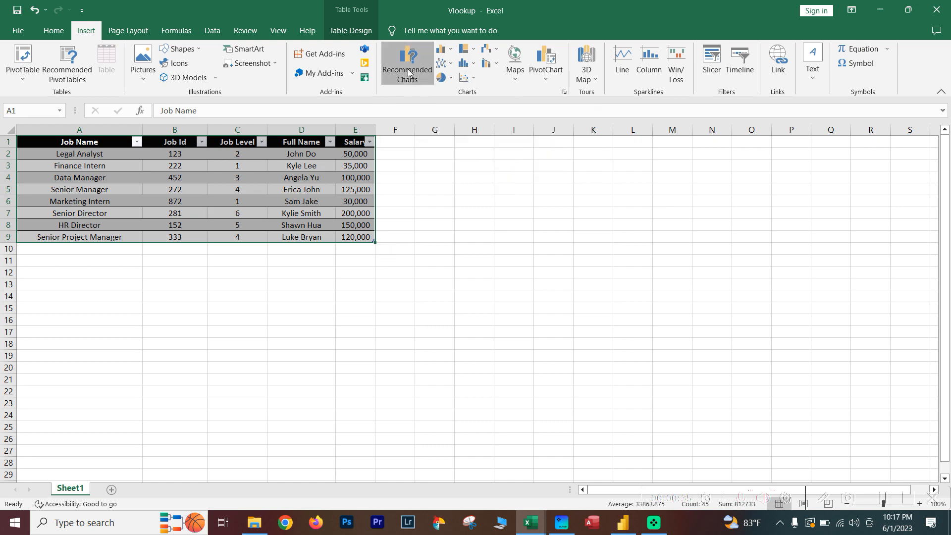
pyautogui.moveTo(458, 85); pyautogui.dragTo(511, 80)
pyautogui.scroll(-3, 405, 219)
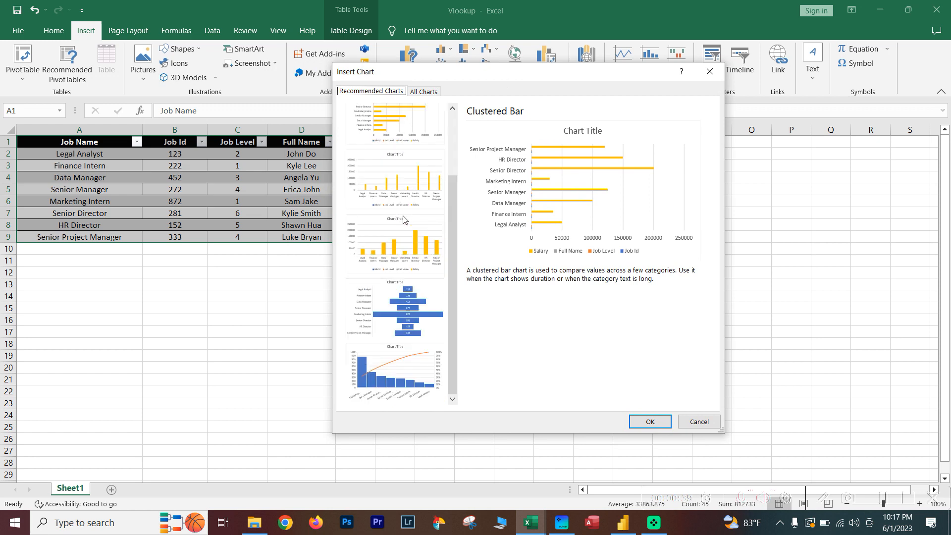
pyautogui.scroll(3, 404, 220)
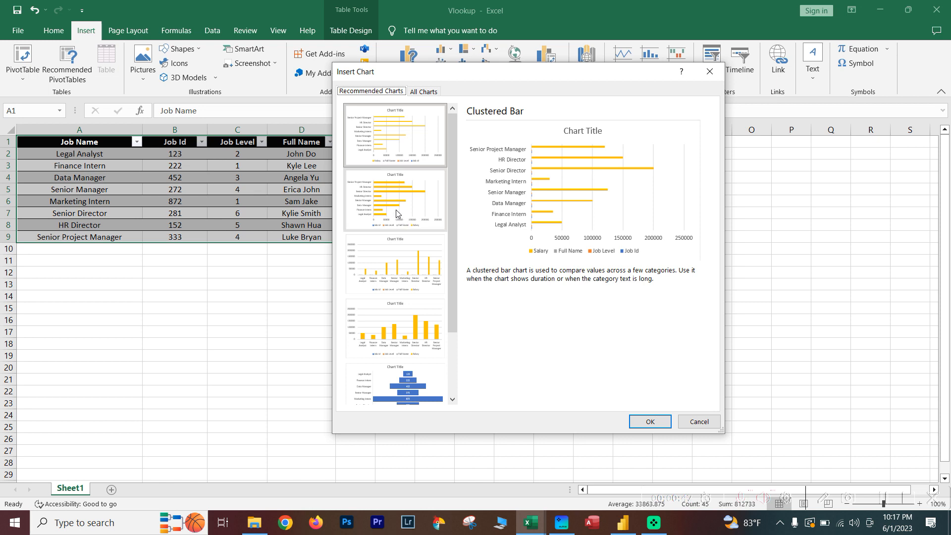
pyautogui.click(386, 208)
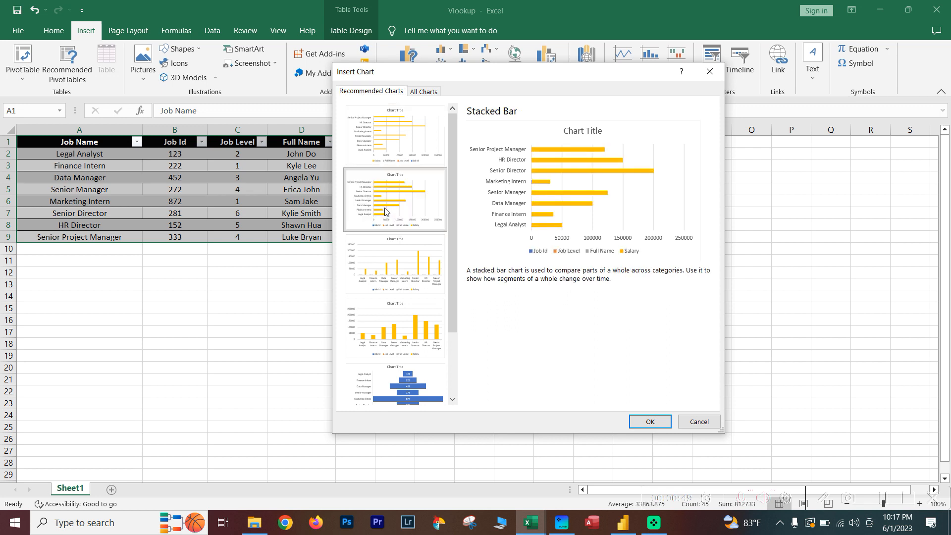
pyautogui.click(397, 254)
pyautogui.scroll(-1, 396, 254)
pyautogui.click(400, 253)
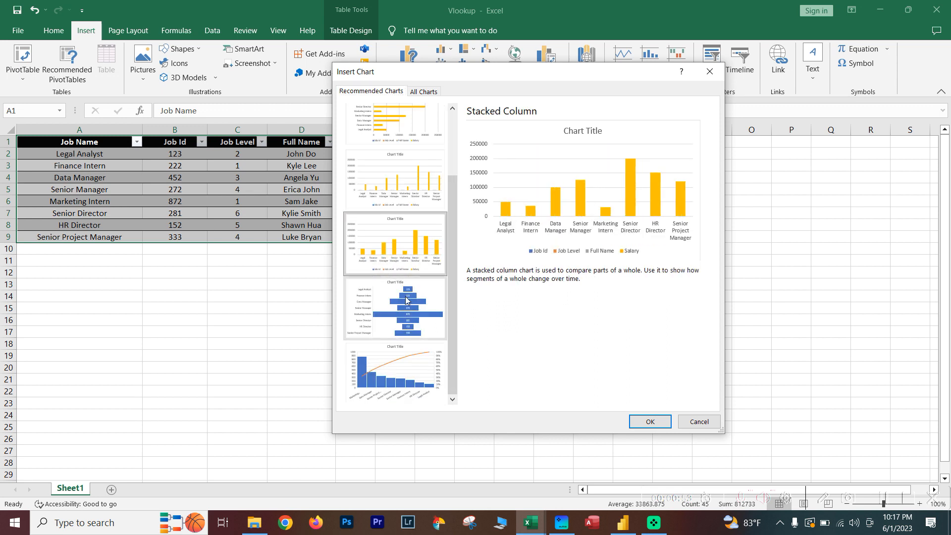
pyautogui.scroll(2, 399, 279)
pyautogui.scroll(-2, 399, 275)
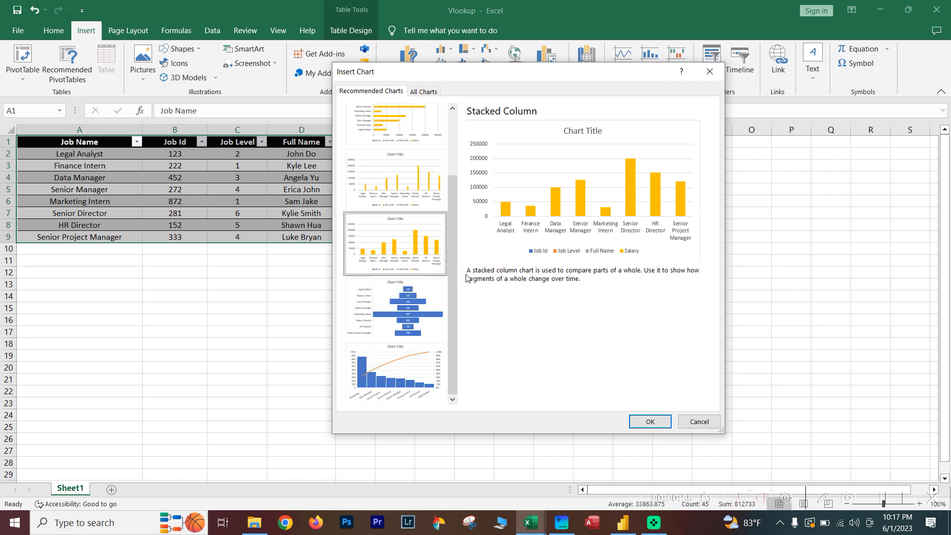
pyautogui.scroll(2, 411, 288)
pyautogui.scroll(-2, 406, 274)
# Preview the stacked and 100% stacked column subtypes among all chart types and leave without inserting a chart.
pyautogui.click(420, 93)
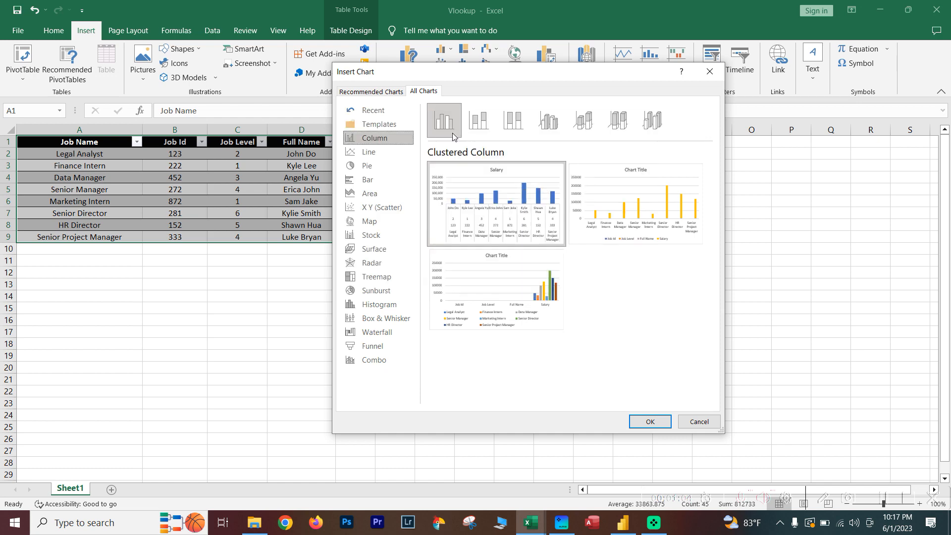
pyautogui.click(484, 125)
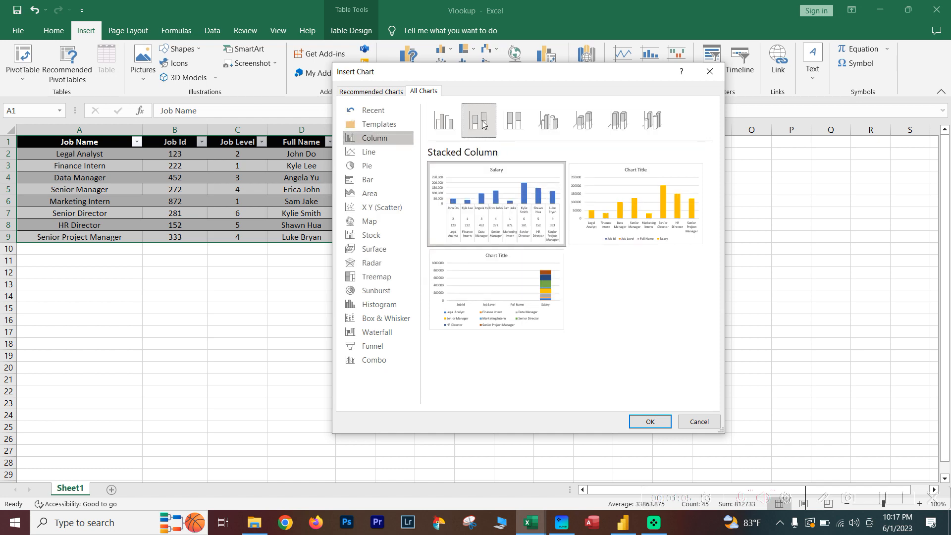
pyautogui.click(514, 125)
pyautogui.click(699, 421)
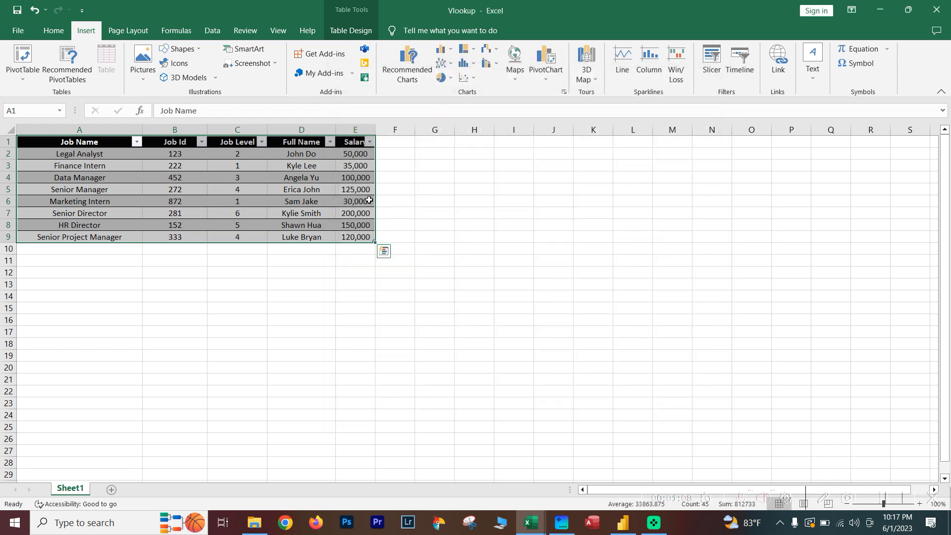
# Insert a stacked column chart from only the Job Name and Salary columns and place it below the table.
pyautogui.moveTo(97, 141); pyautogui.dragTo(108, 234)
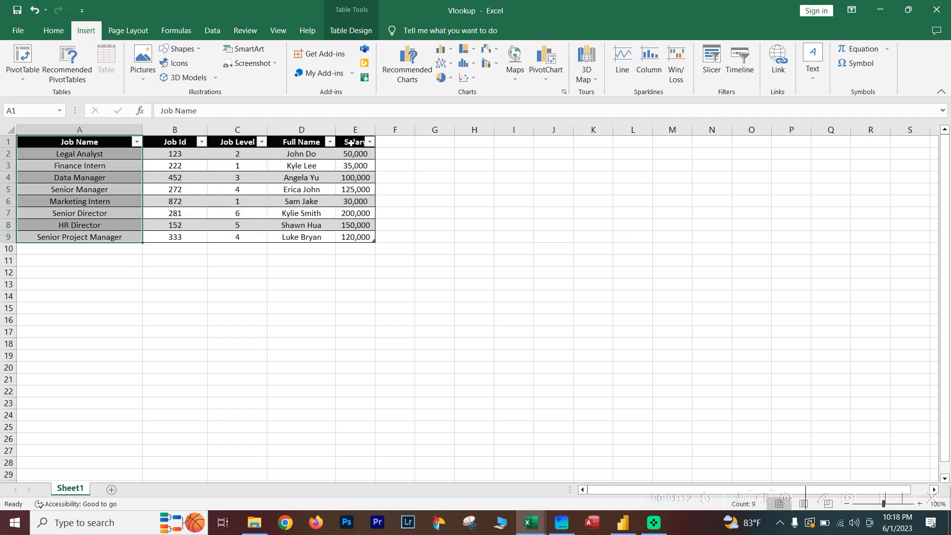
pyautogui.hotkey('ctrl', 'q')
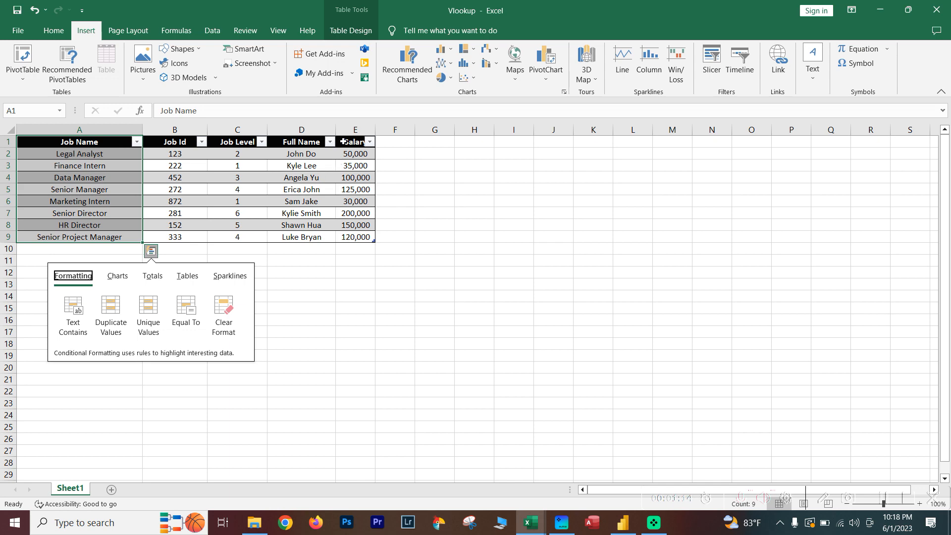
pyautogui.moveTo(353, 143); pyautogui.dragTo(353, 237)
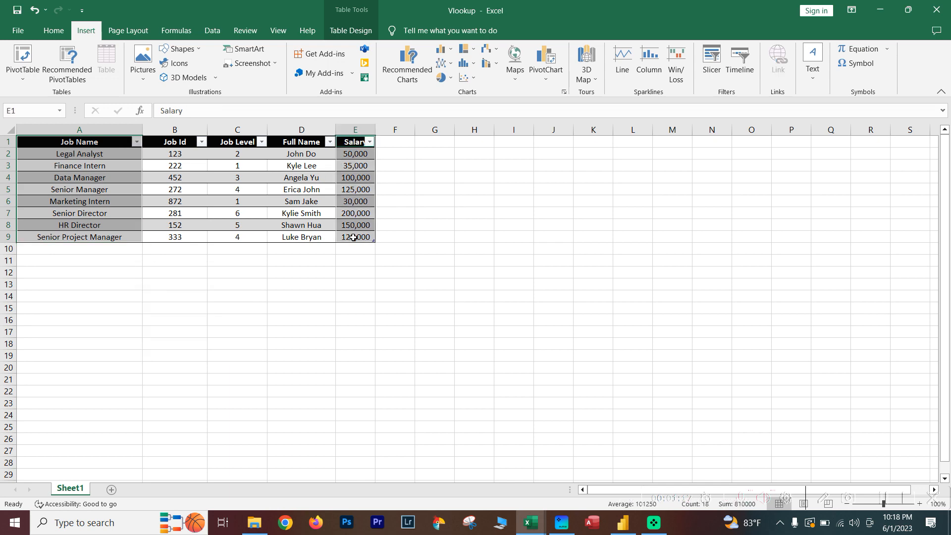
pyautogui.click(417, 73)
pyautogui.click(381, 98)
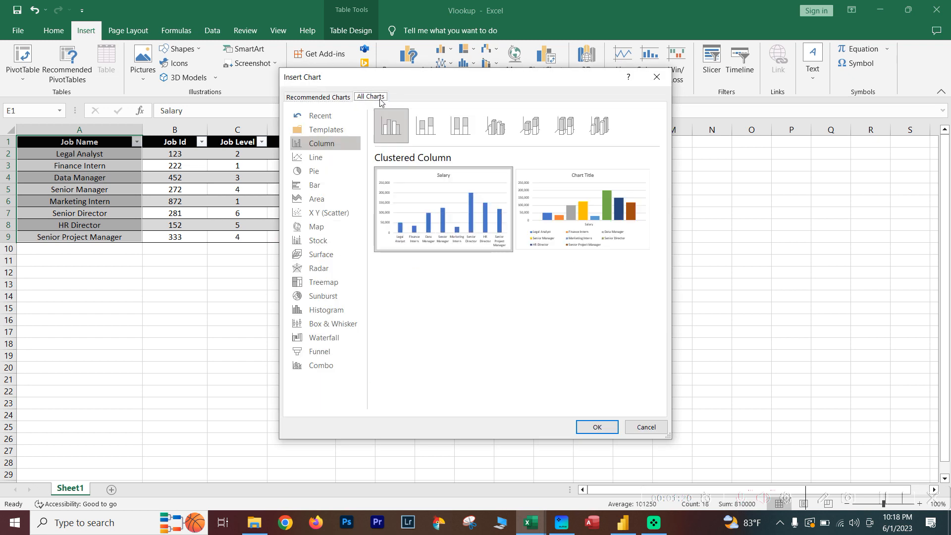
pyautogui.click(424, 128)
pyautogui.click(453, 130)
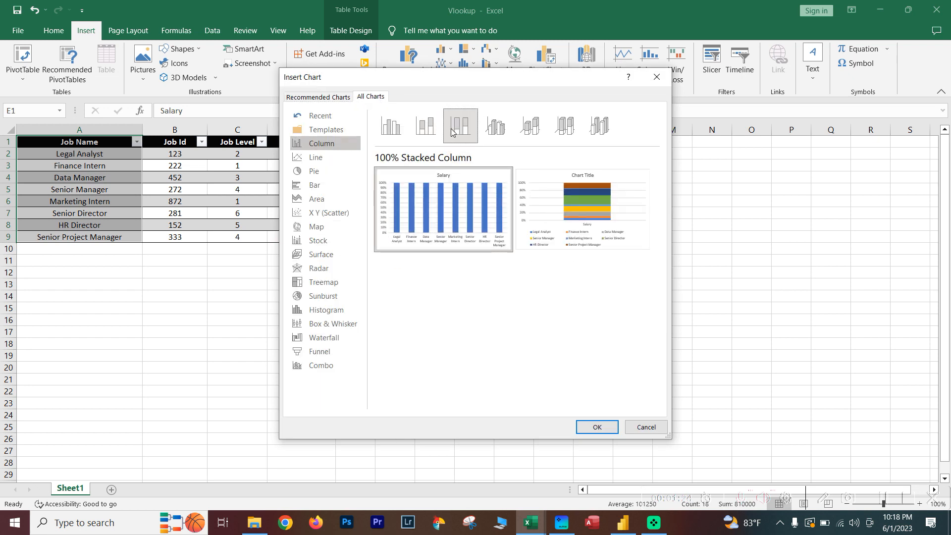
pyautogui.click(503, 133)
pyautogui.click(524, 134)
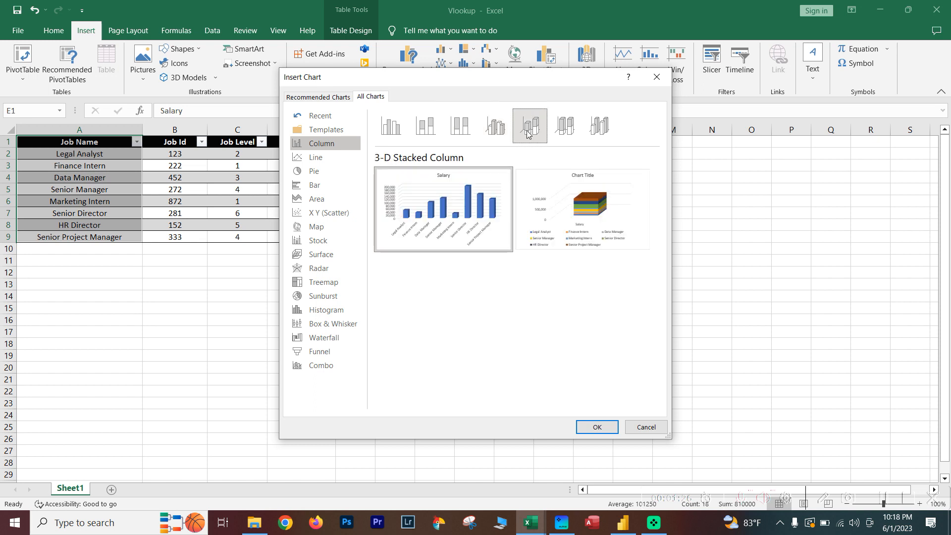
pyautogui.click(426, 134)
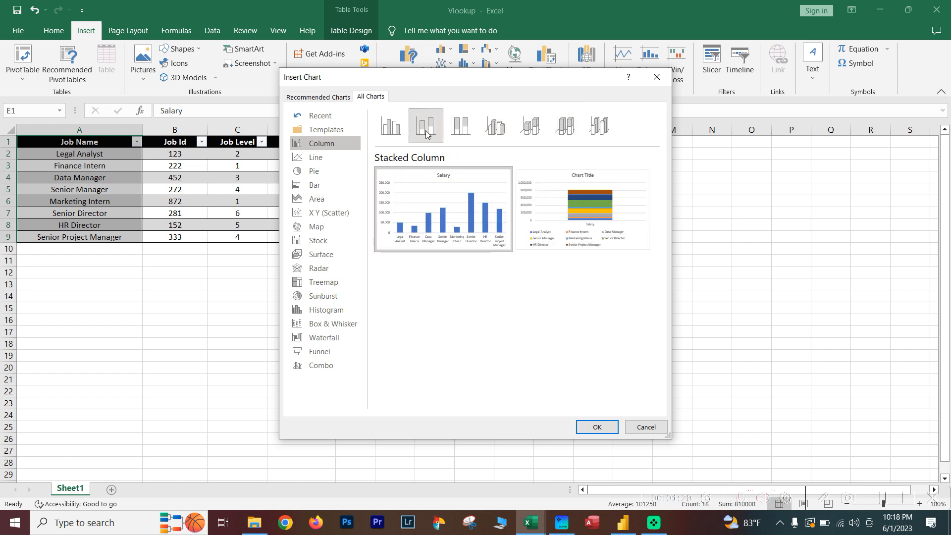
pyautogui.moveTo(428, 184)
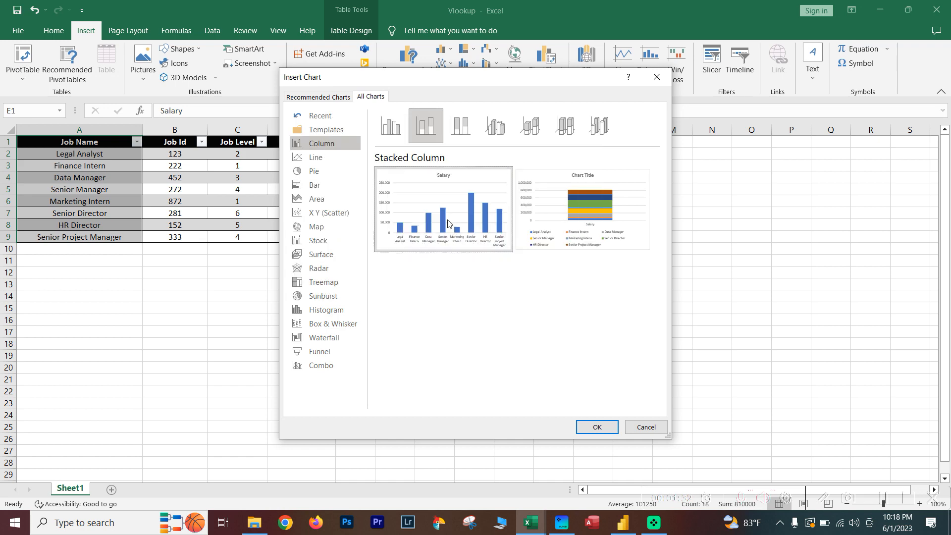
pyautogui.click(601, 428)
pyautogui.moveTo(520, 230); pyautogui.dragTo(208, 278)
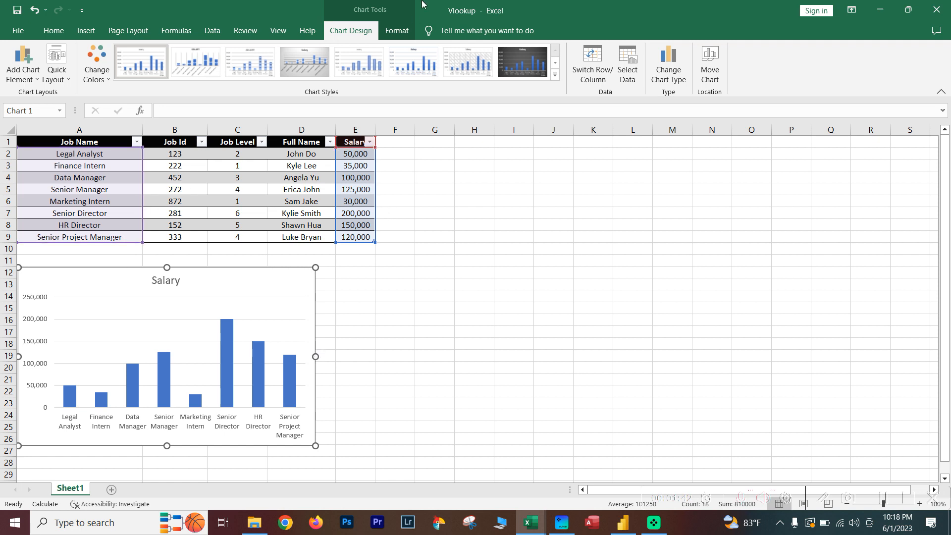
# Recolor the Salary chart's columns with the colorful palette that starts with orange.
pyautogui.click(402, 32)
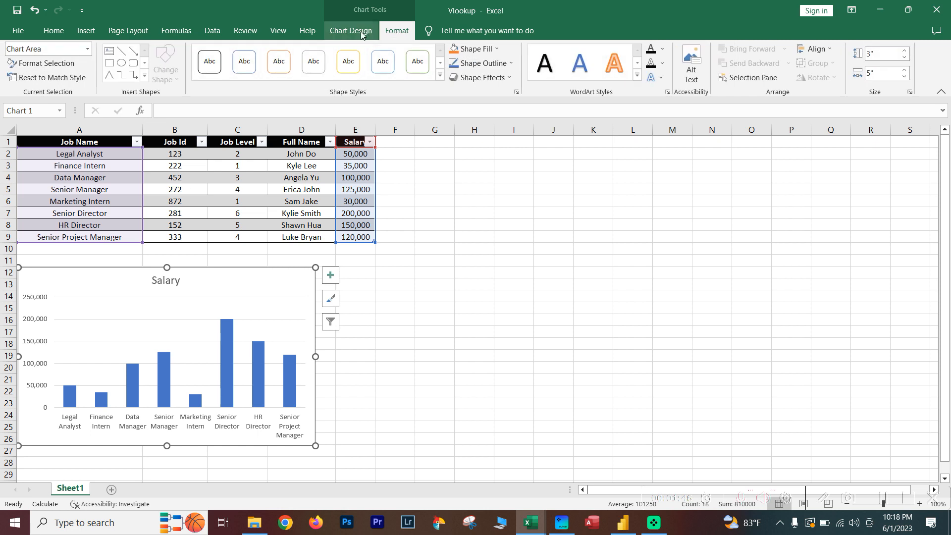
pyautogui.click(353, 31)
pyautogui.click(555, 74)
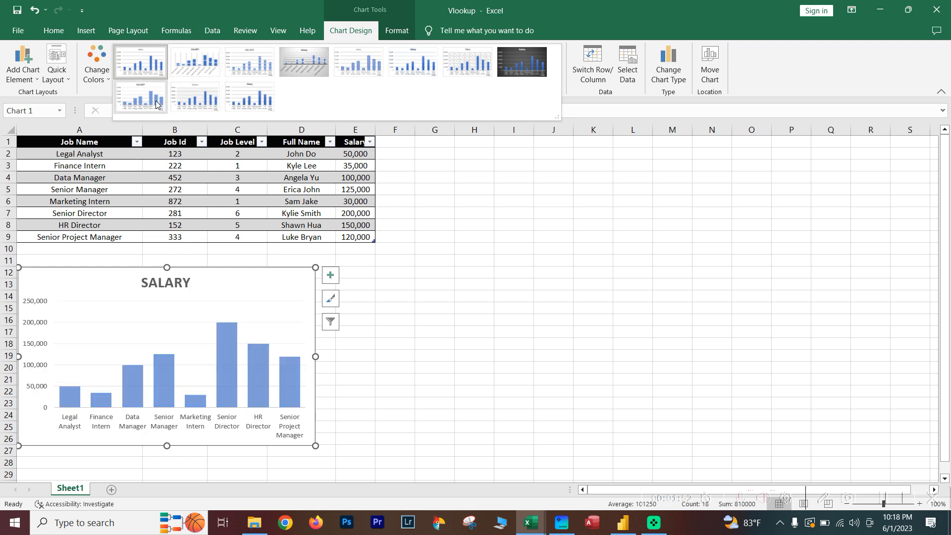
pyautogui.click(89, 98)
pyautogui.click(97, 83)
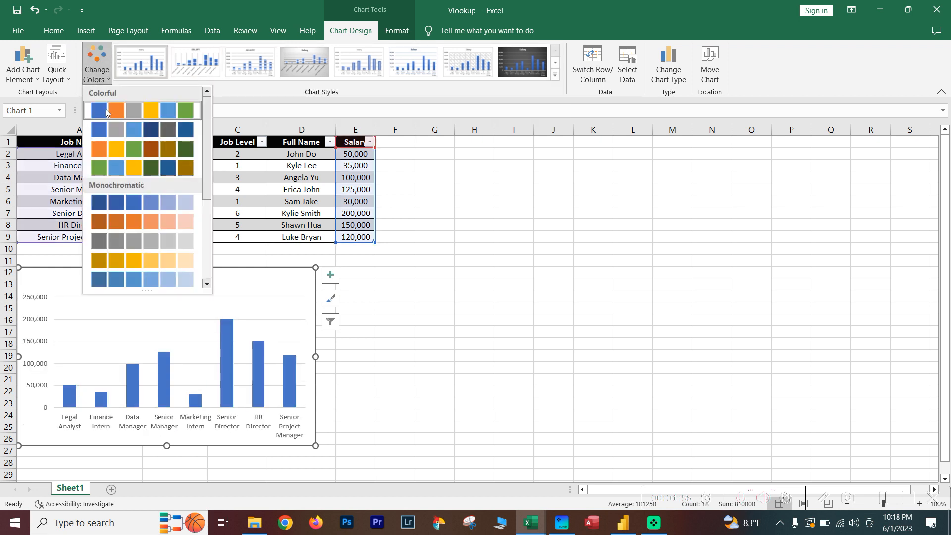
pyautogui.click(114, 150)
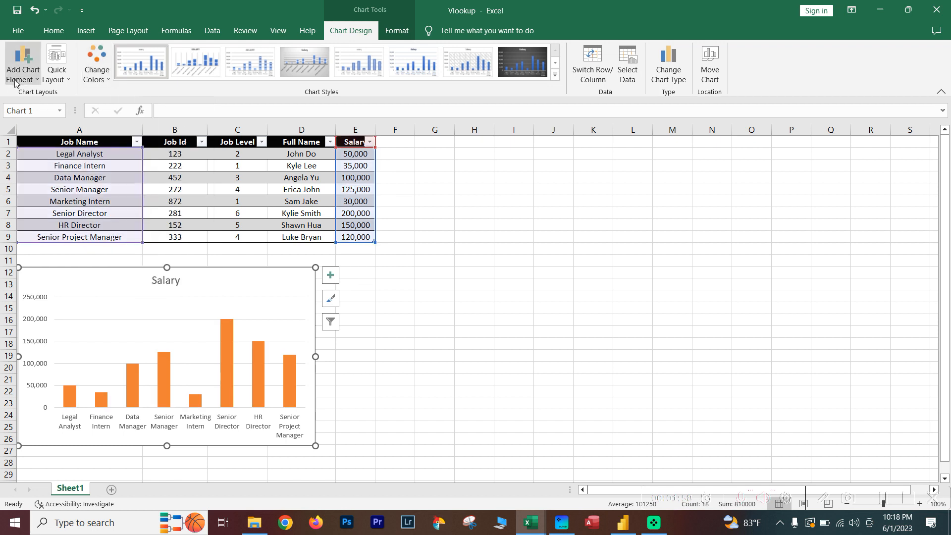
# Give the chart area the blue outline shape style and a light gray fill.
pyautogui.click(396, 30)
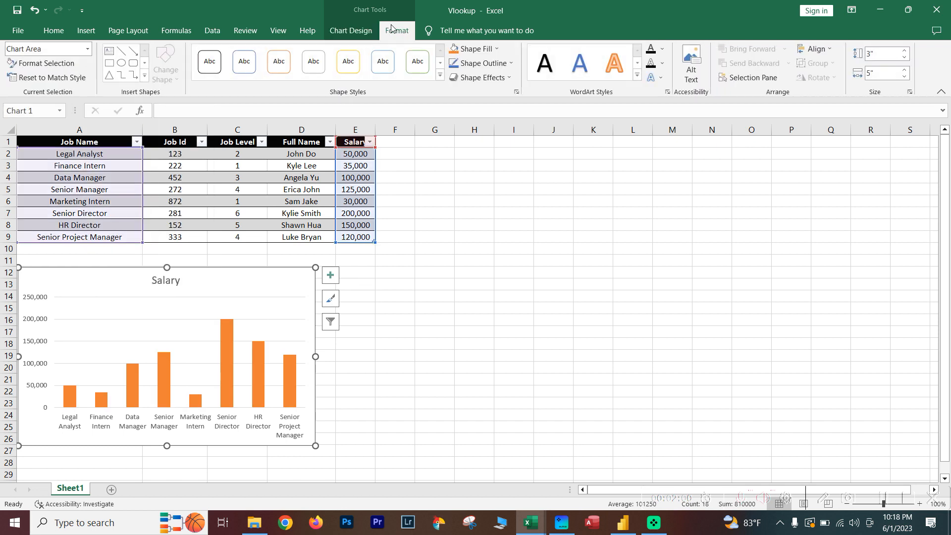
pyautogui.click(239, 69)
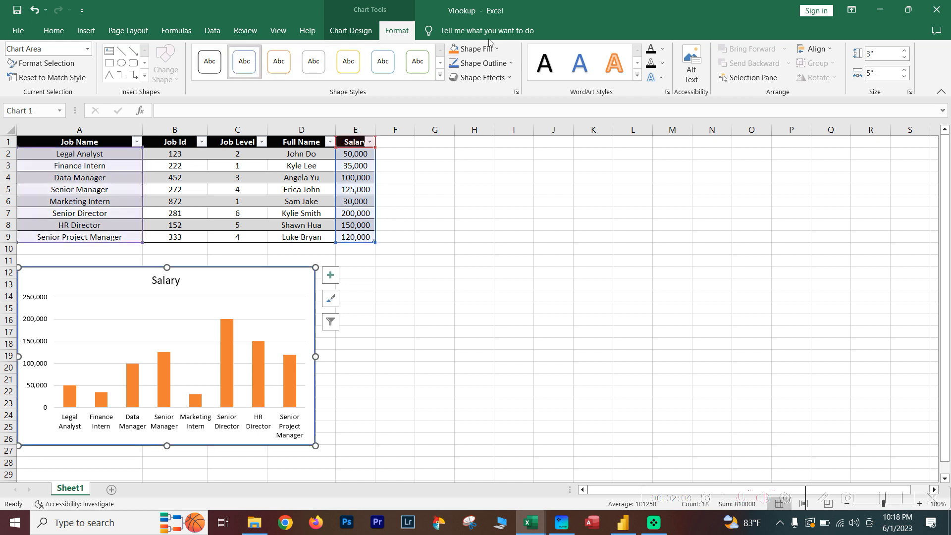
pyautogui.click(475, 48)
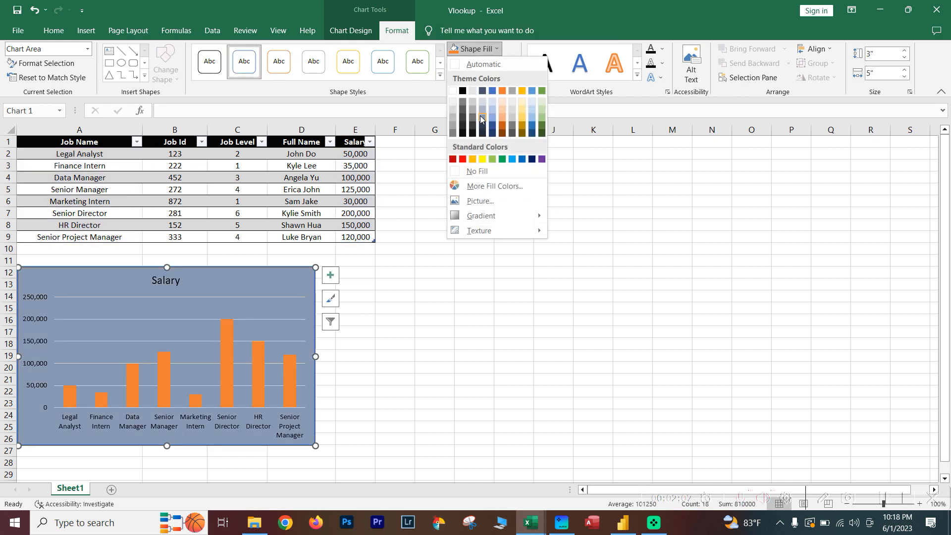
pyautogui.click(472, 91)
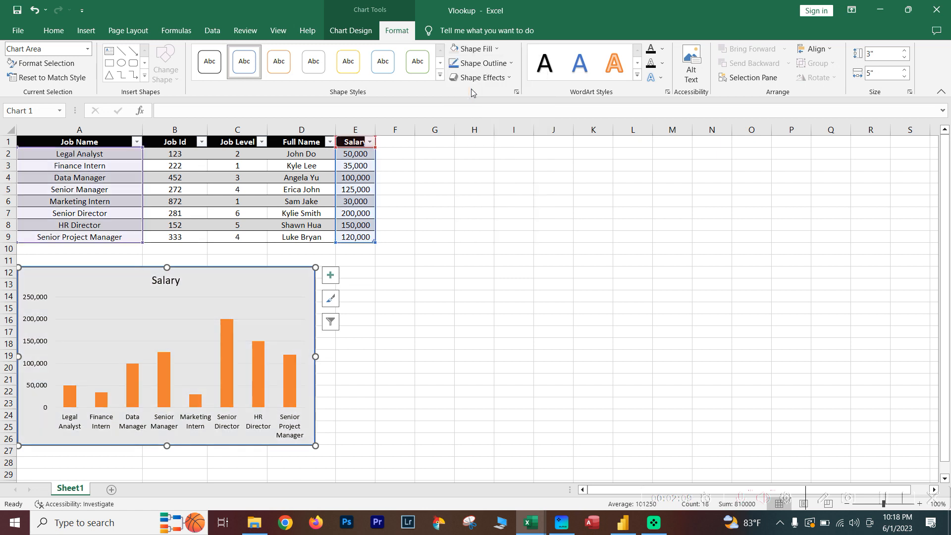
# Add data labels to the Salary chart, positioned at the center of the columns.
pyautogui.click(342, 33)
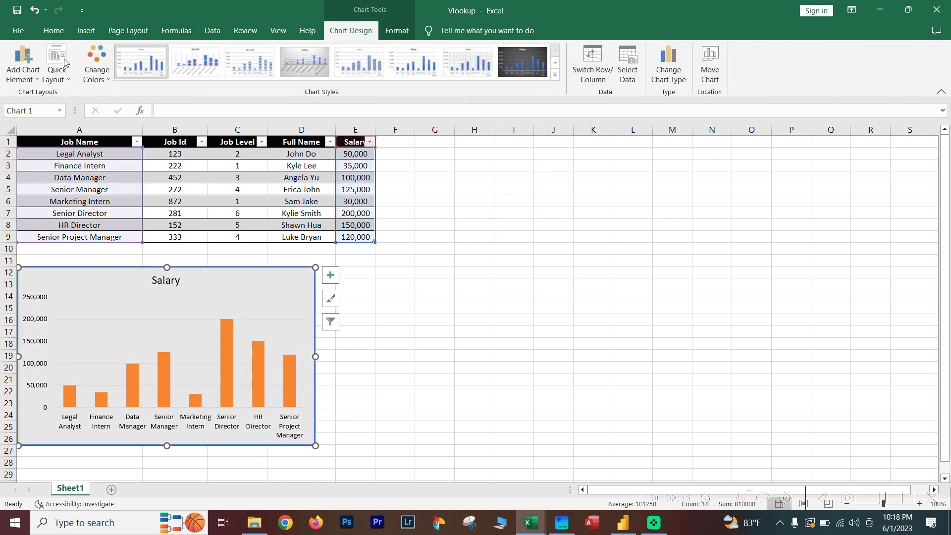
pyautogui.click(23, 70)
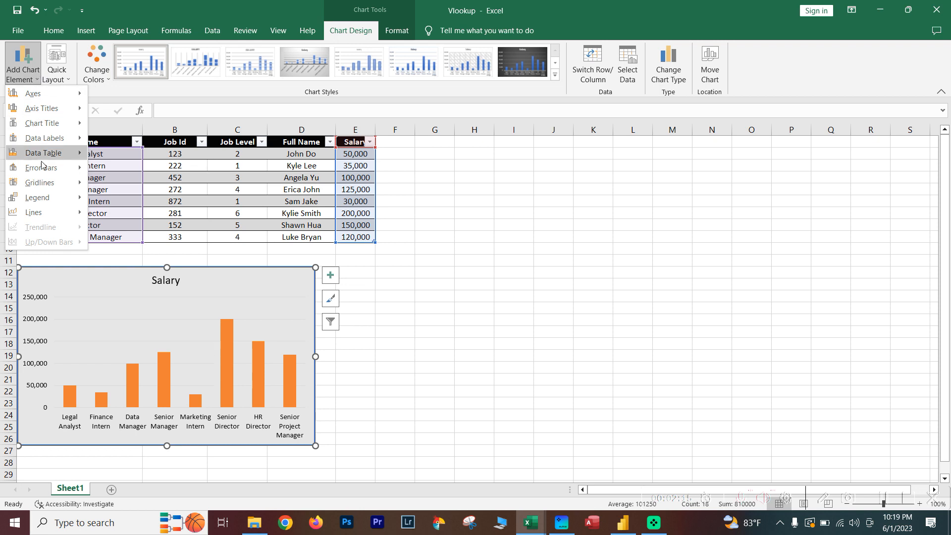
pyautogui.moveTo(50, 137)
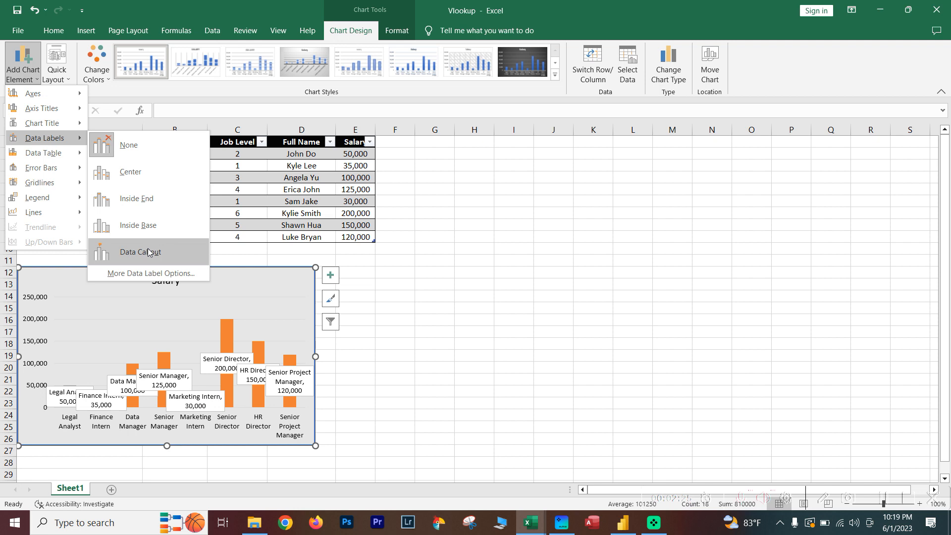
pyautogui.click(130, 173)
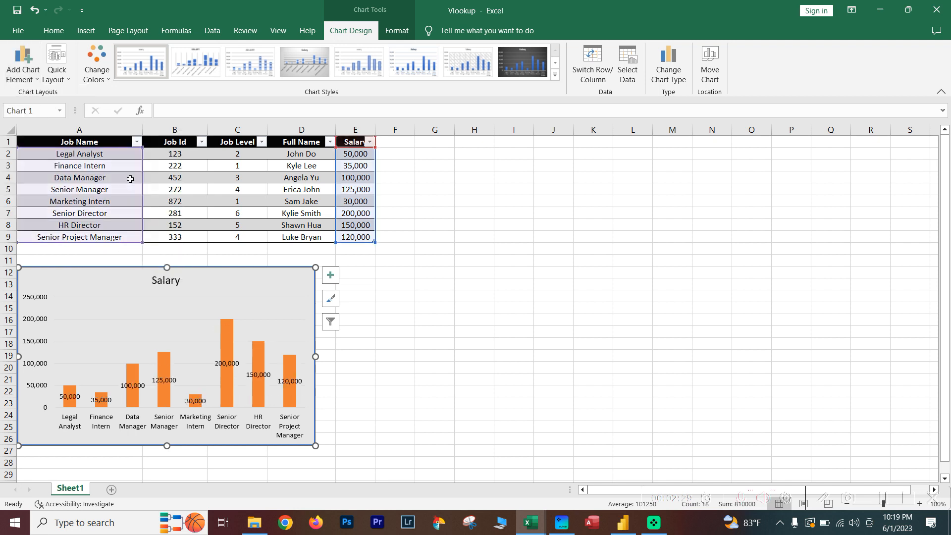
pyautogui.click(15, 77)
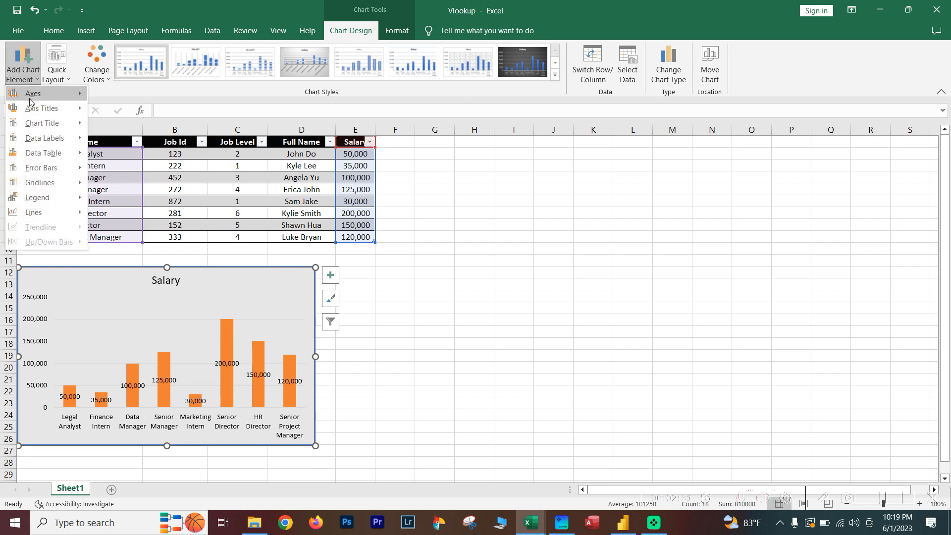
pyautogui.moveTo(51, 198)
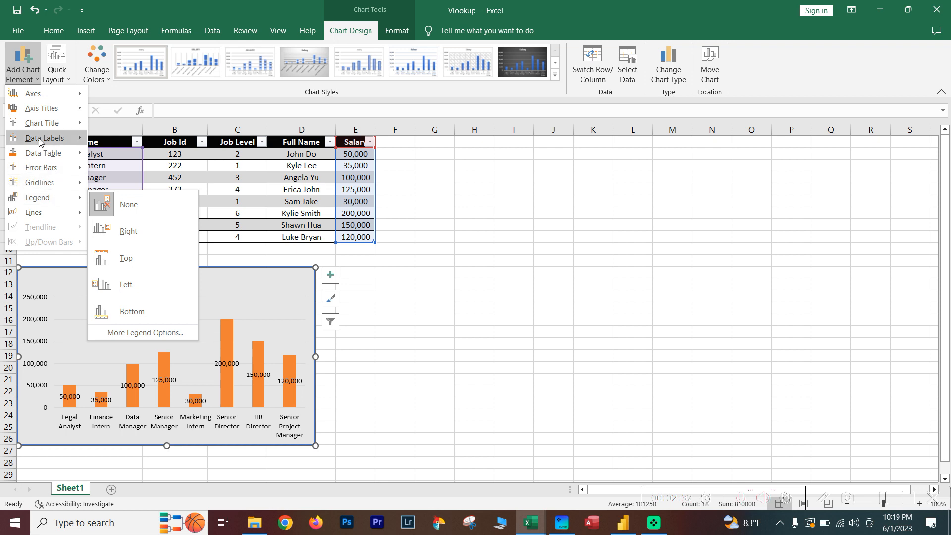
pyautogui.moveTo(48, 155)
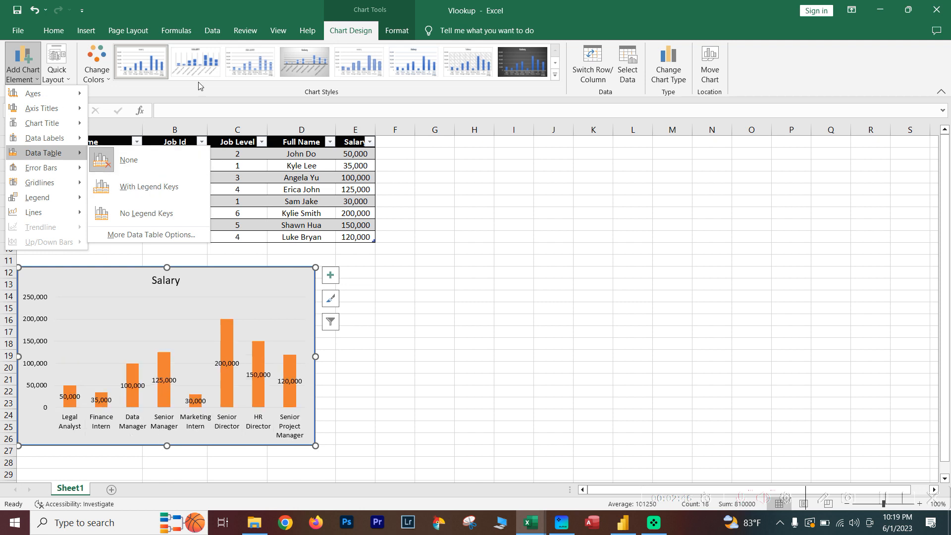
# Nudge the Salary chart slightly up and to the left, and deselect it.
pyautogui.click(261, 275)
pyautogui.moveTo(217, 273)
pyautogui.mouseDown()
pyautogui.moveTo(234, 267)
pyautogui.moveTo(214, 270)
pyautogui.mouseUp()
pyautogui.click(391, 284)
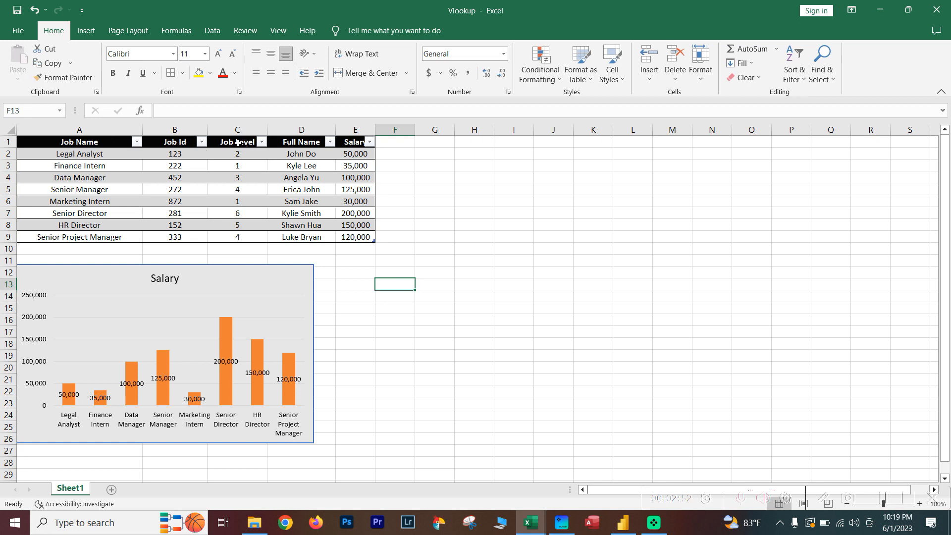
# Insert a Line with Markers chart from only the Job Level and Salary columns, including their headers.
pyautogui.moveTo(238, 143); pyautogui.dragTo(245, 231)
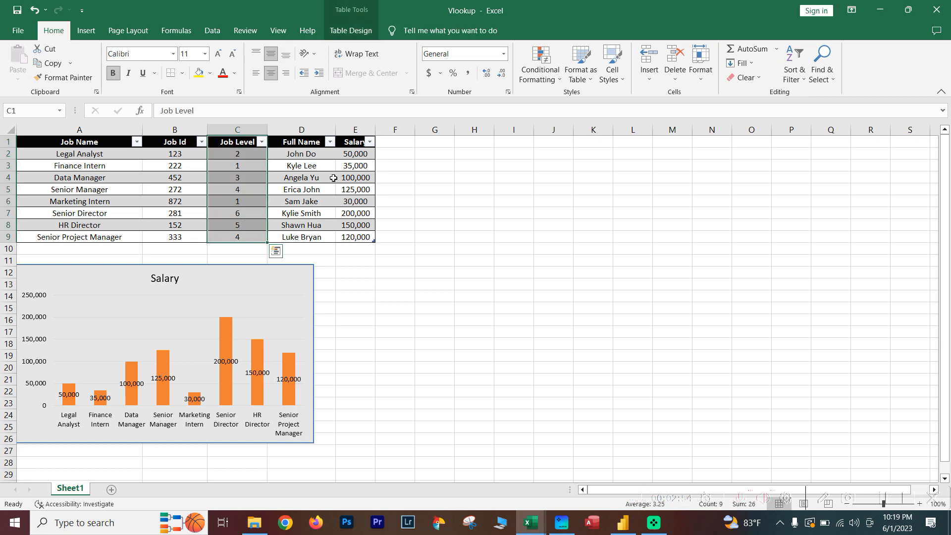
pyautogui.moveTo(347, 145); pyautogui.dragTo(354, 237)
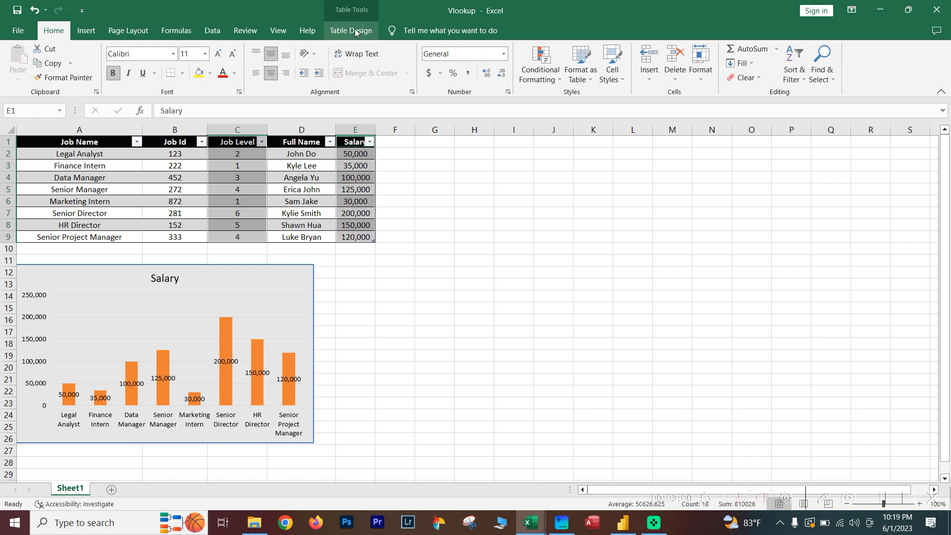
pyautogui.click(82, 31)
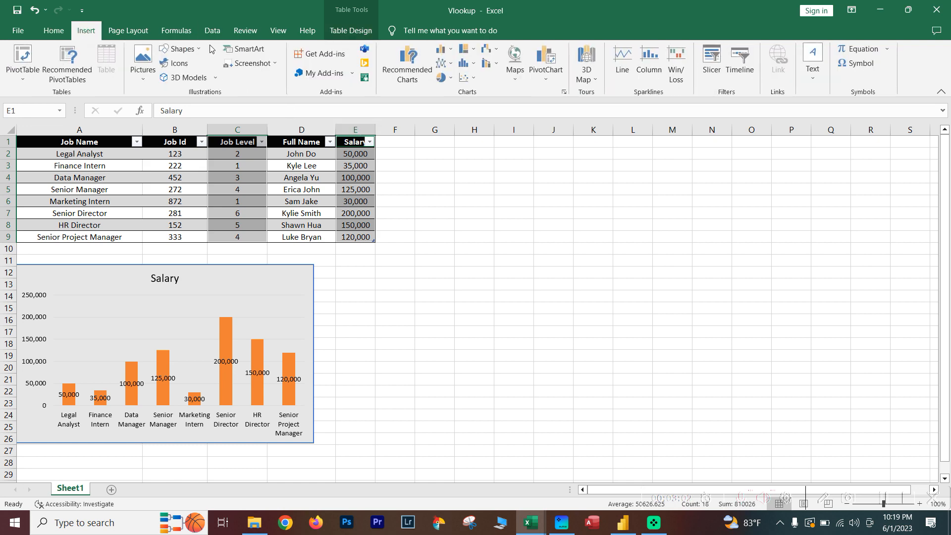
pyautogui.click(408, 74)
pyautogui.scroll(-2, 372, 201)
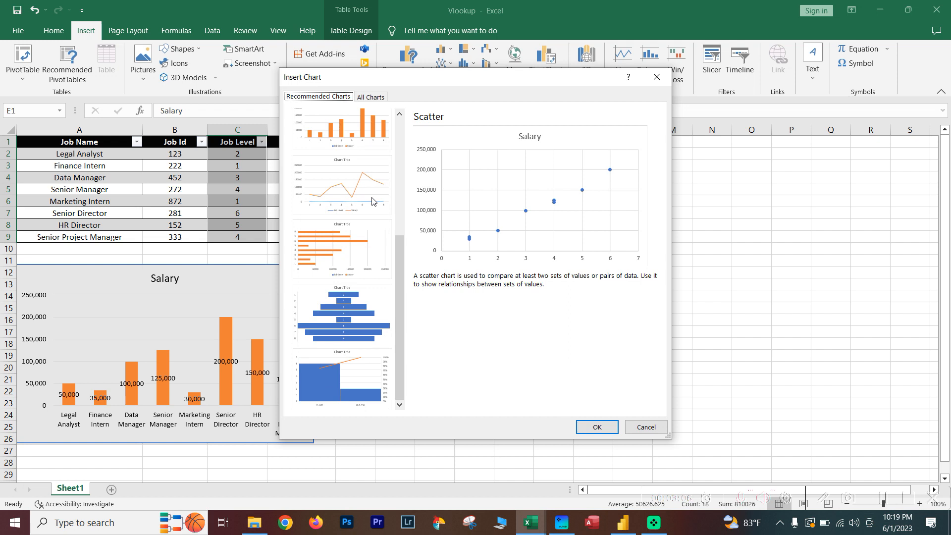
pyautogui.scroll(2, 372, 200)
pyautogui.click(369, 97)
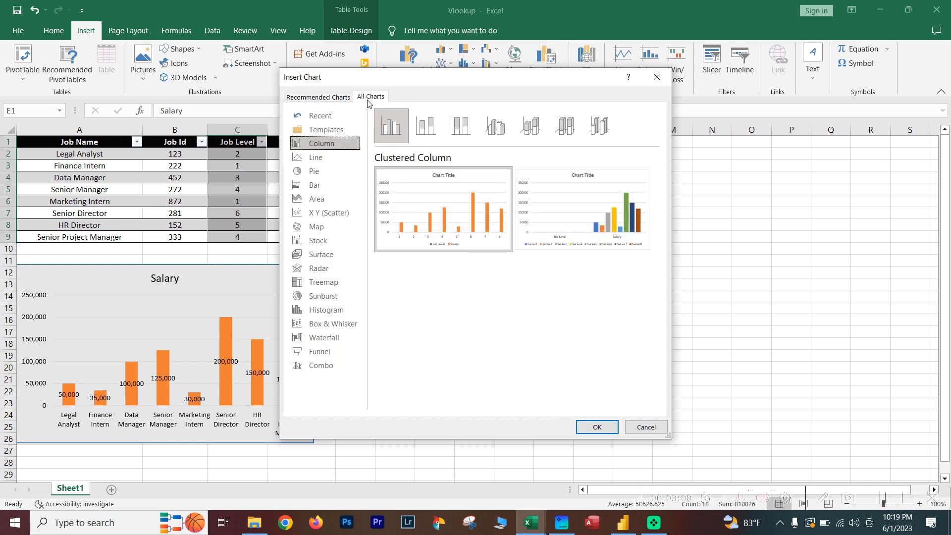
pyautogui.click(323, 158)
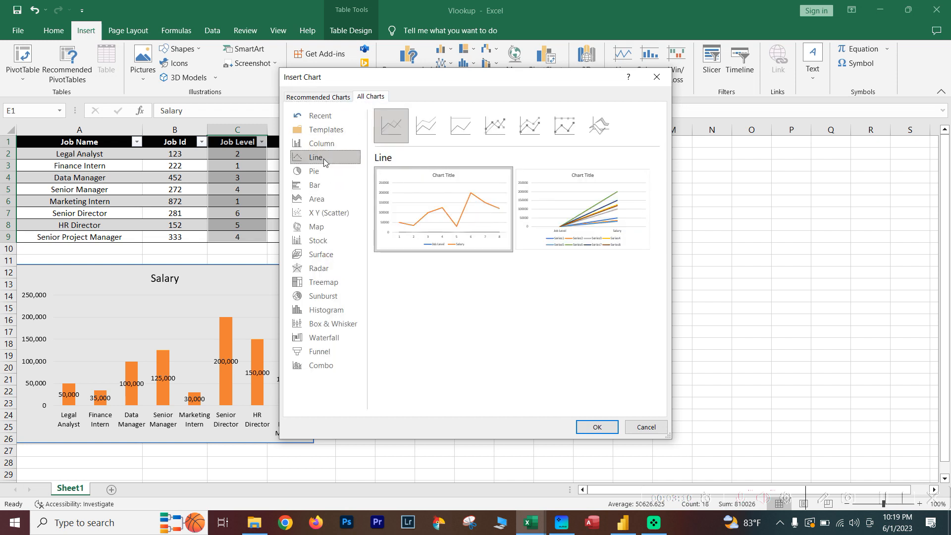
pyautogui.moveTo(486, 228)
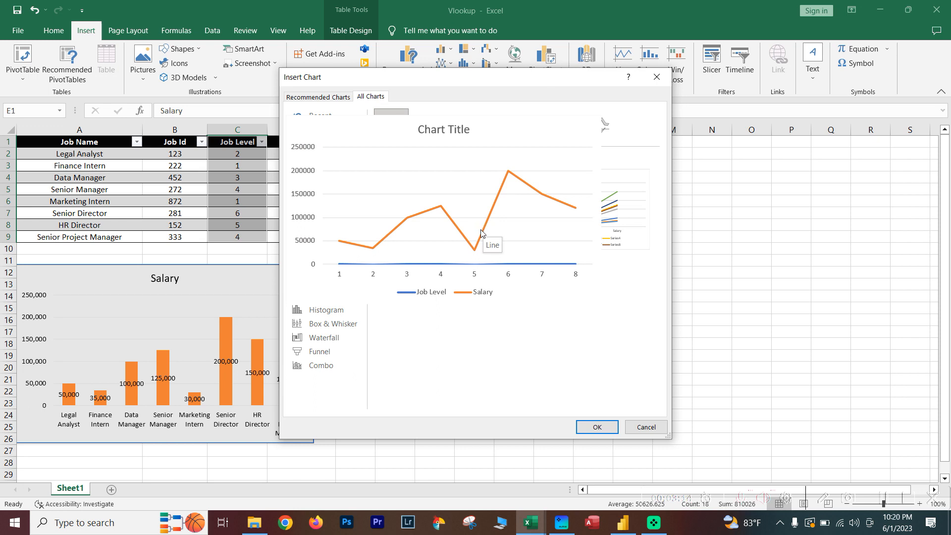
pyautogui.click(419, 121)
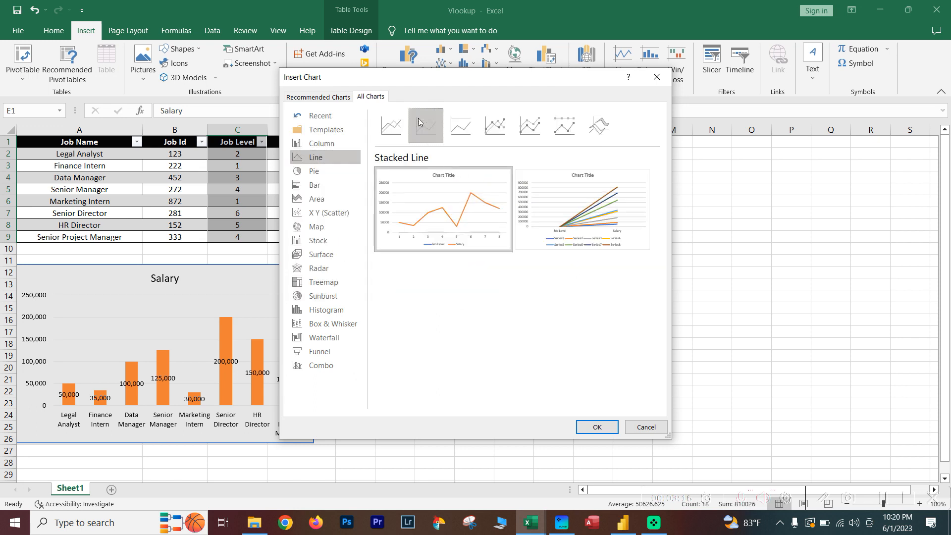
pyautogui.click(457, 119)
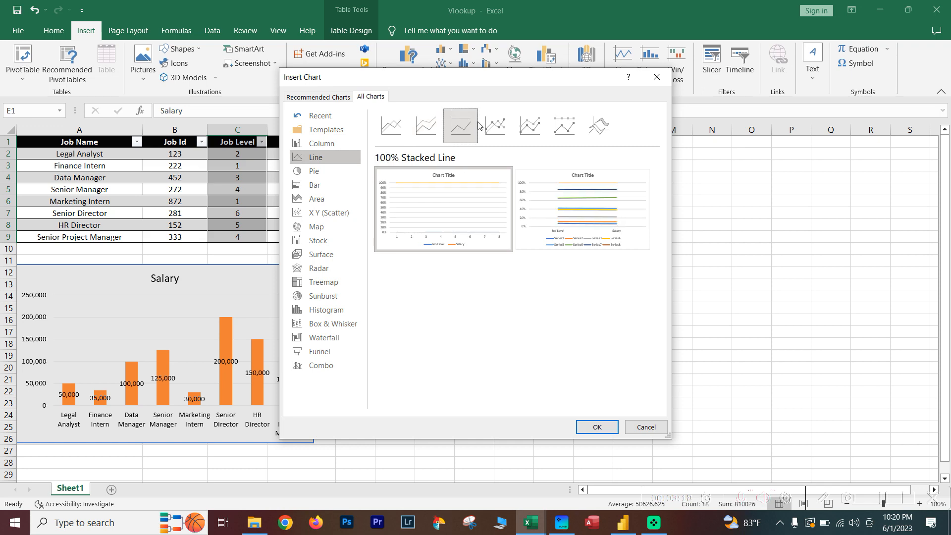
pyautogui.click(495, 126)
pyautogui.moveTo(460, 205)
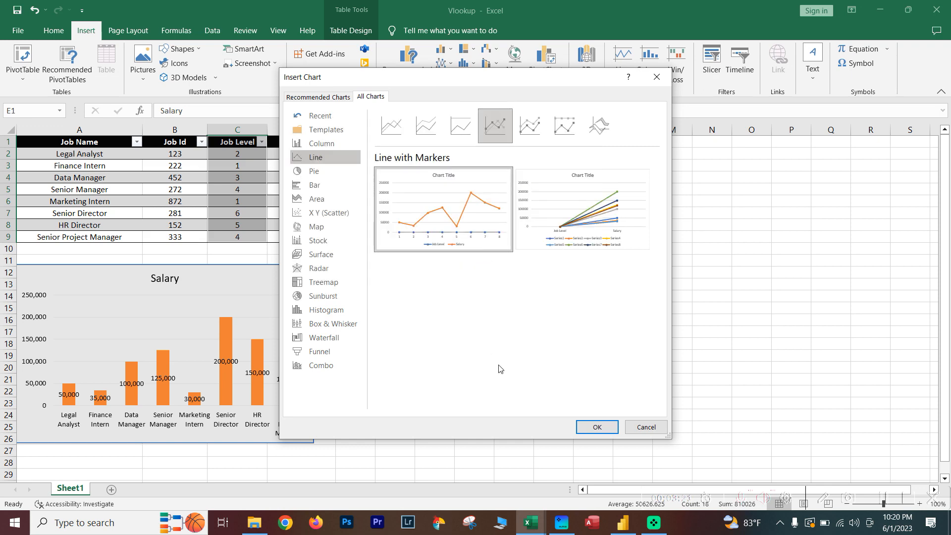
pyautogui.click(597, 427)
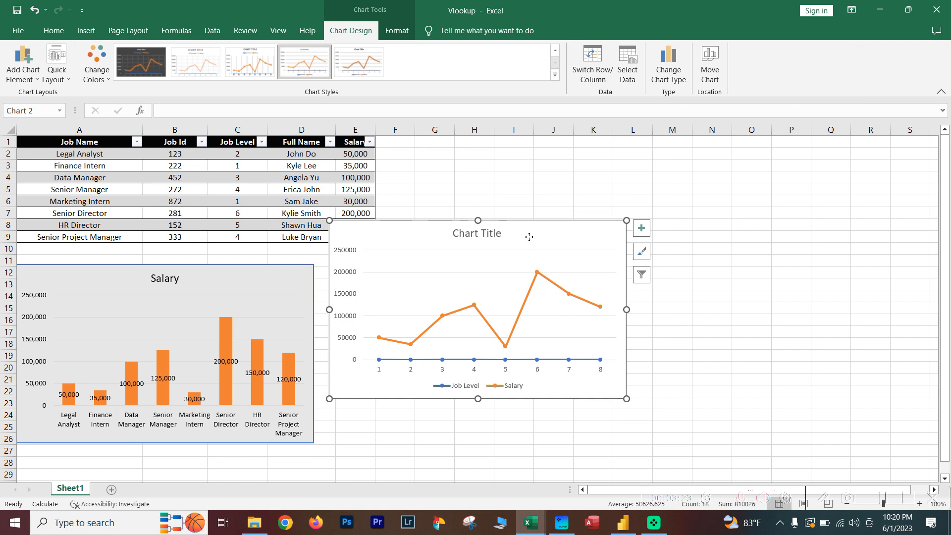
# Move the line chart below the table, beside the Salary column chart, and inspect its Salary data points.
pyautogui.moveTo(527, 236); pyautogui.dragTo(546, 279)
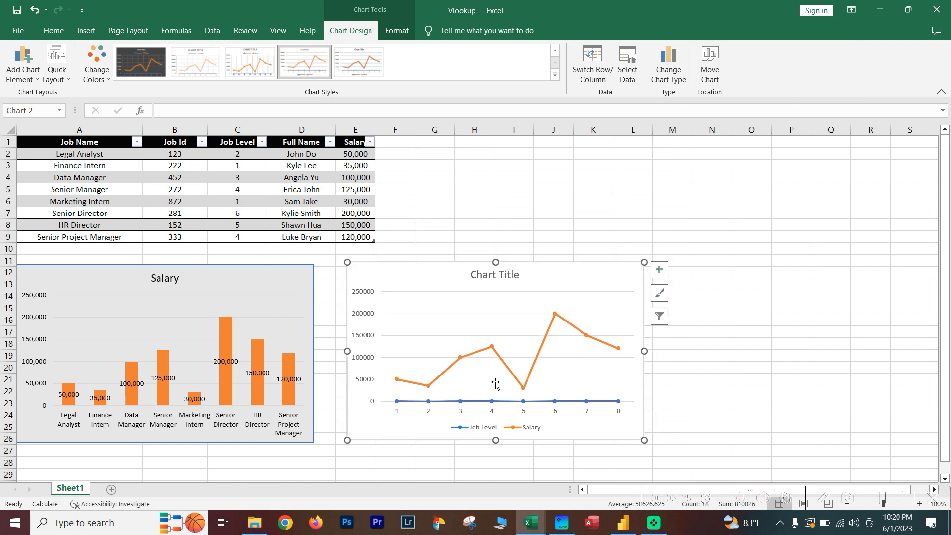
pyautogui.click(523, 402)
pyautogui.click(535, 349)
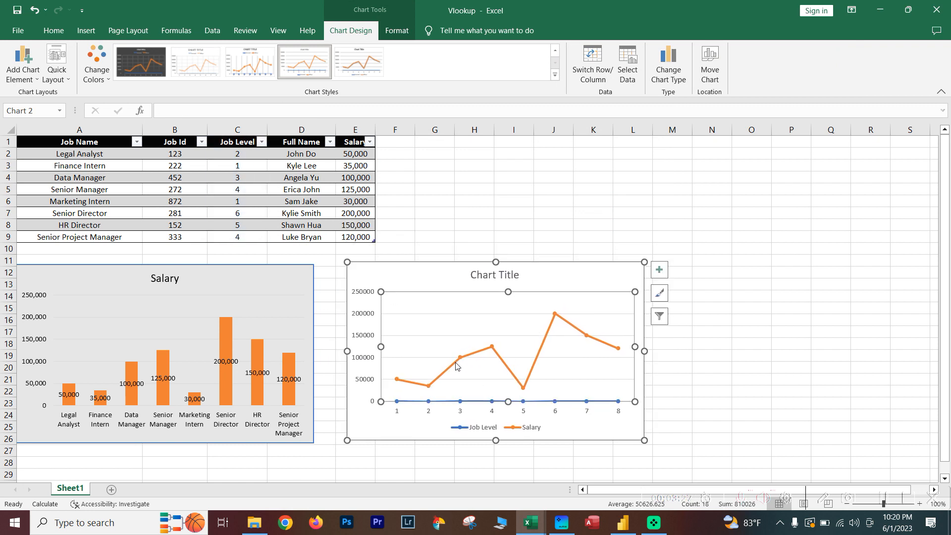
pyautogui.moveTo(462, 358)
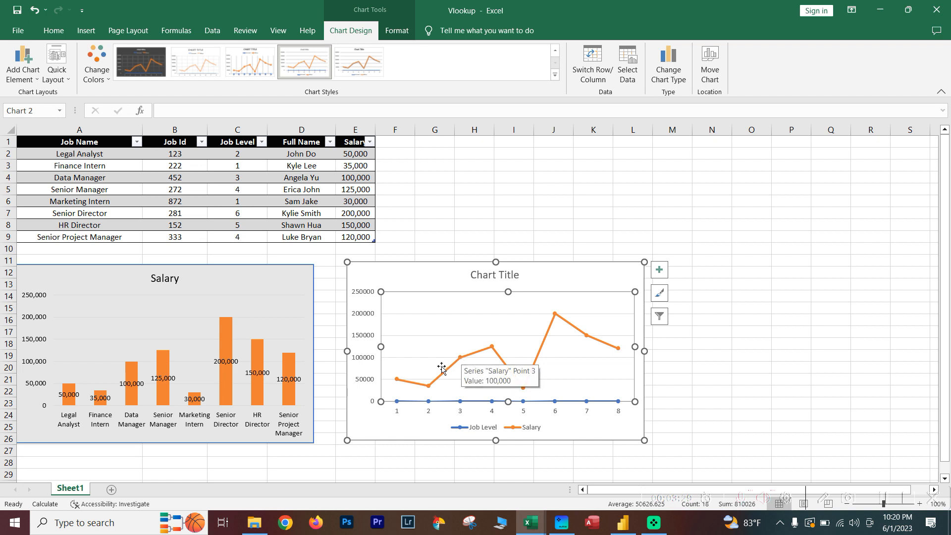
pyautogui.moveTo(457, 381)
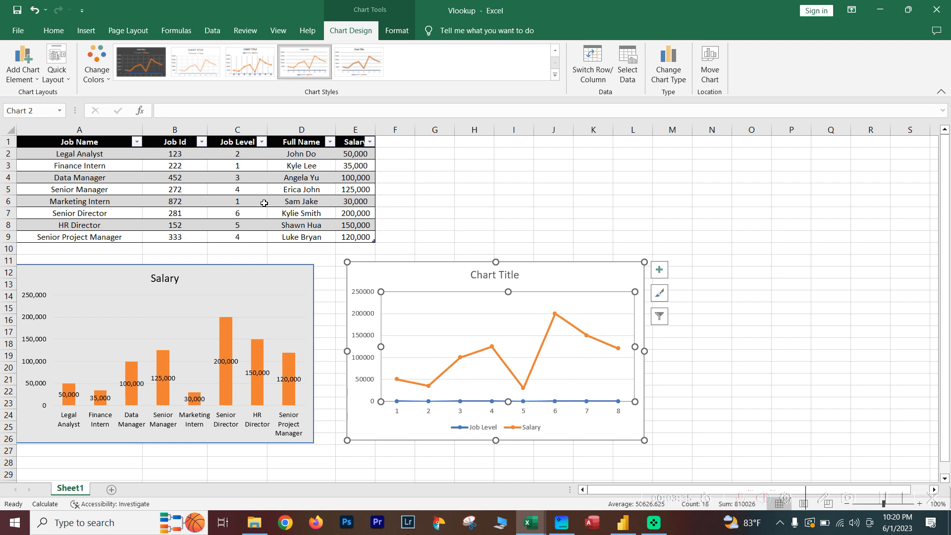
# Widen the line chart to the right by about one column and lower its top edge to row 12.
pyautogui.moveTo(246, 156); pyautogui.dragTo(251, 237)
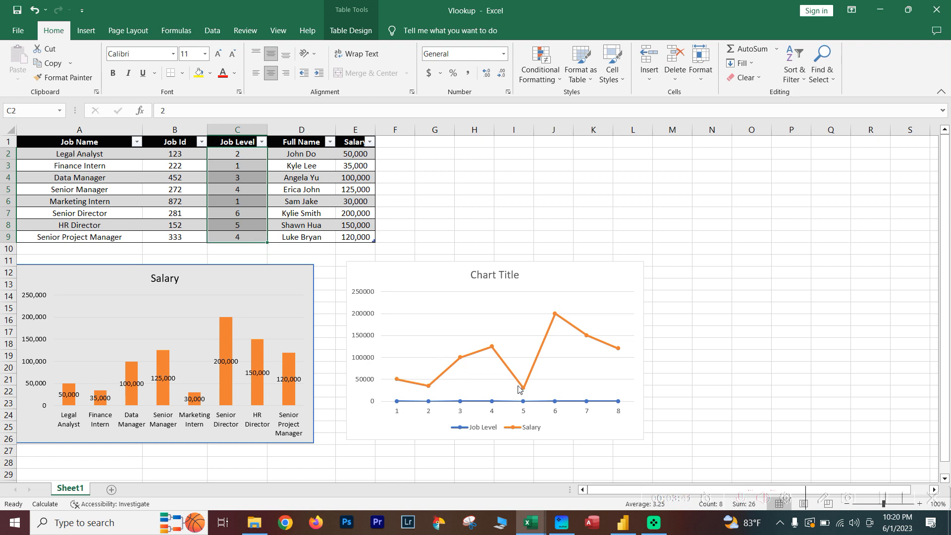
pyautogui.click(566, 383)
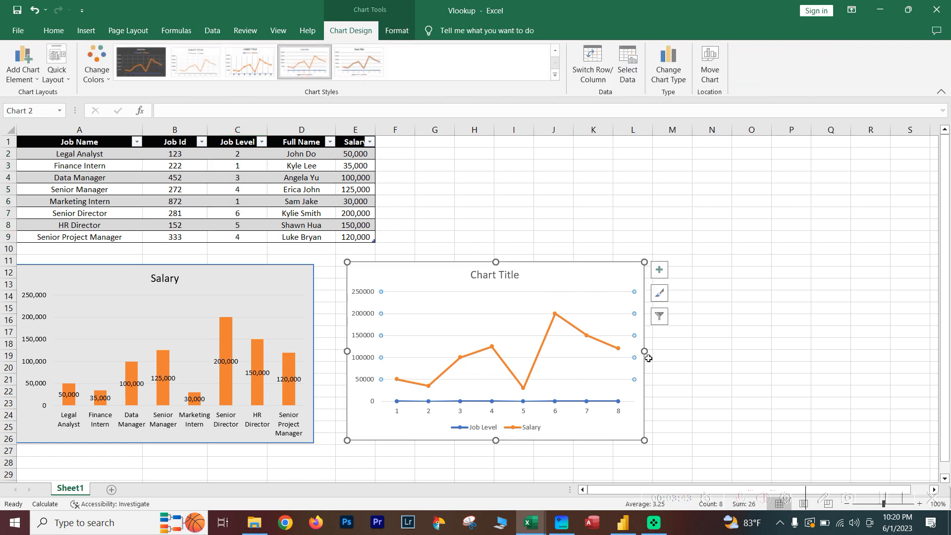
pyautogui.moveTo(645, 352); pyautogui.dragTo(684, 351)
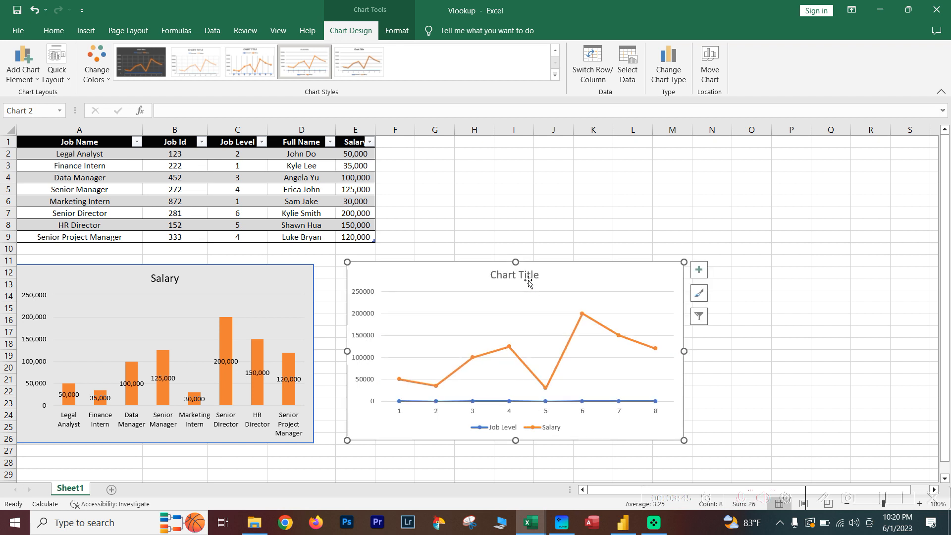
pyautogui.moveTo(518, 268); pyautogui.dragTo(516, 272)
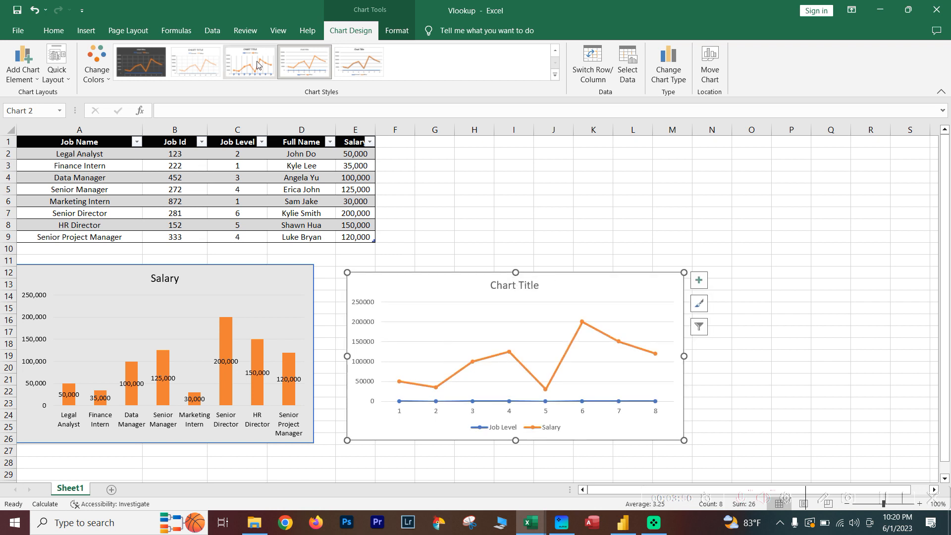
# Select the table's Job Name header cell and display the commands for inserting objects.
pyautogui.click(53, 30)
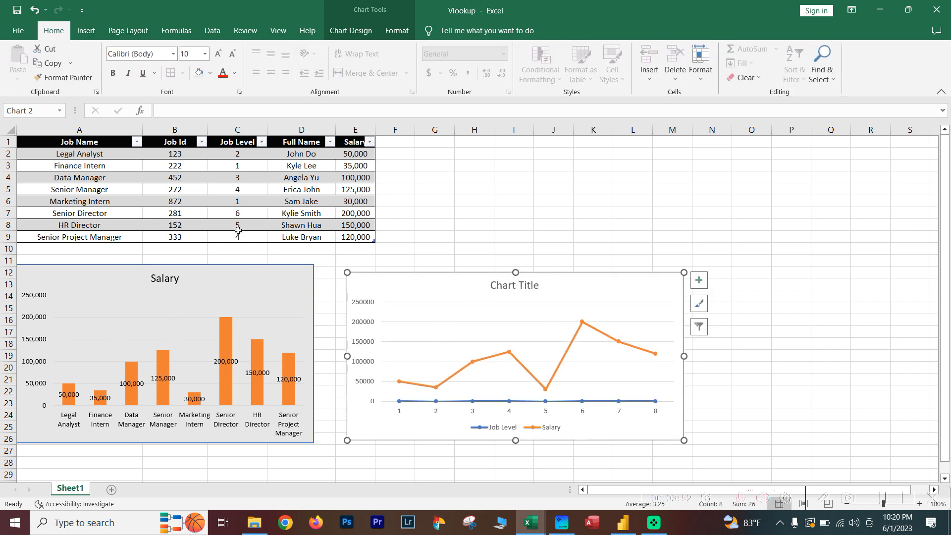
pyautogui.click(274, 209)
pyautogui.click(106, 140)
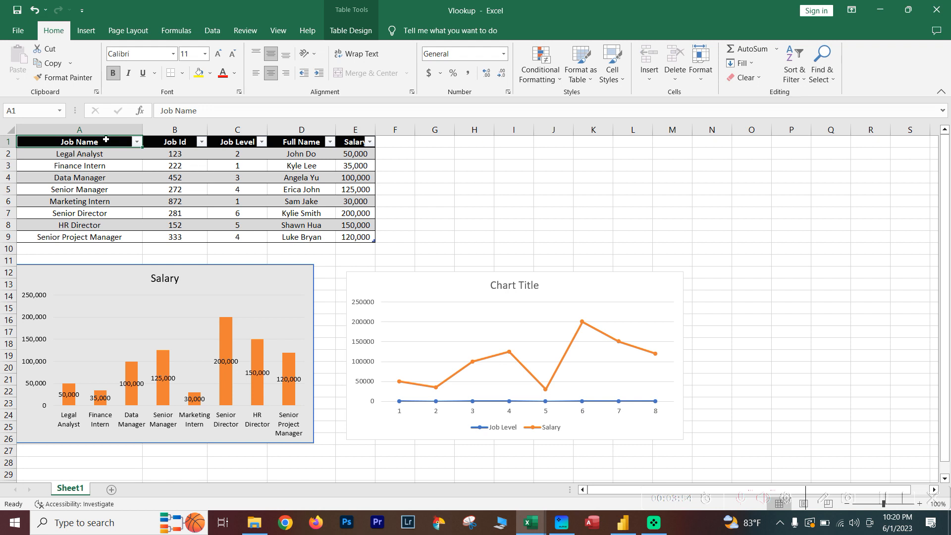
pyautogui.click(85, 31)
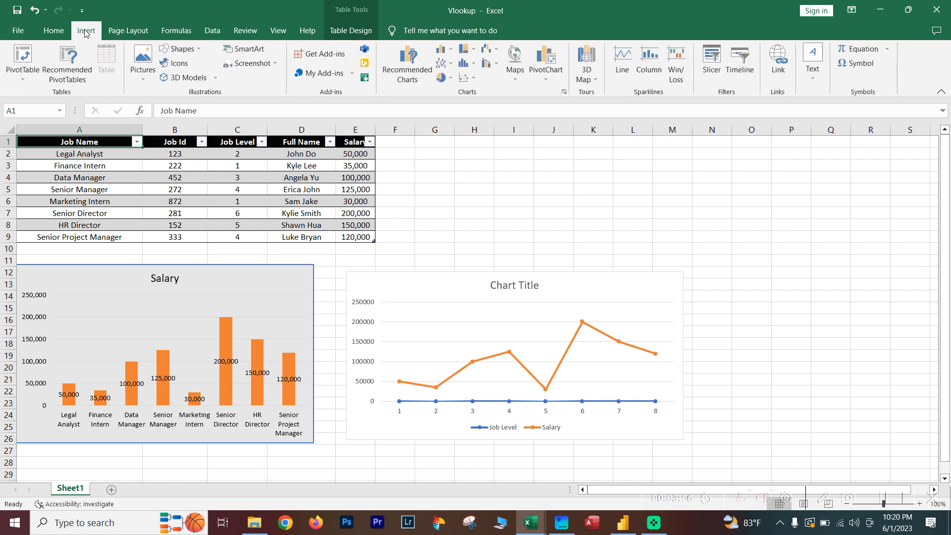